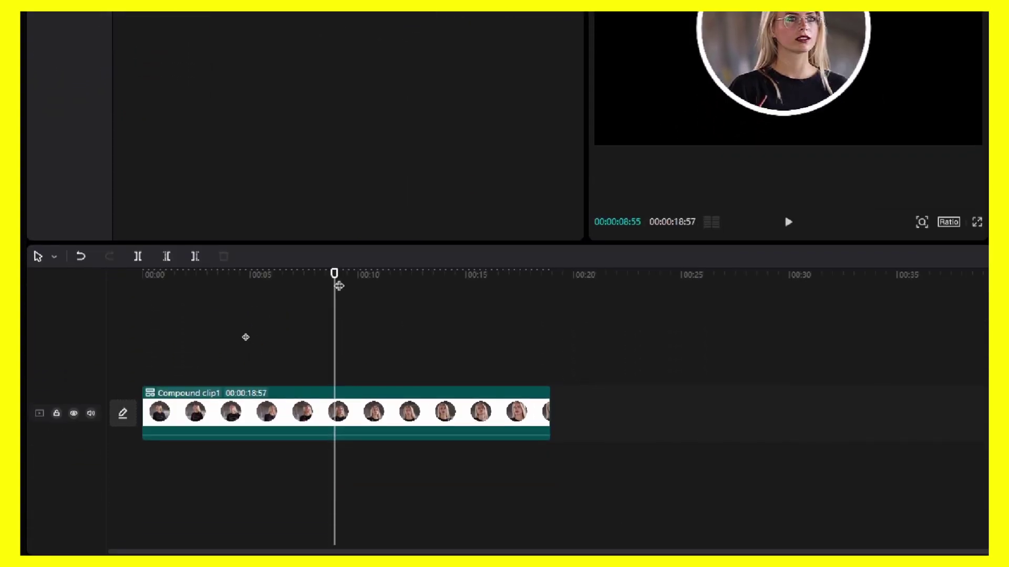
# Step: Delete the earlier circular compound clip from the timeline
pyautogui.moveTo(333, 272); pyautogui.dragTo(423, 281)
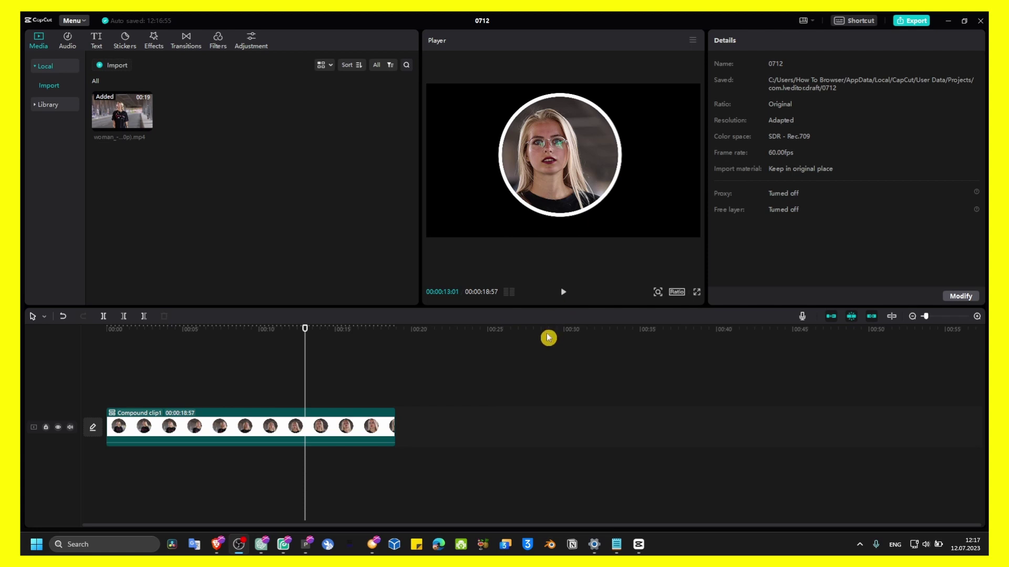
pyautogui.click(323, 423)
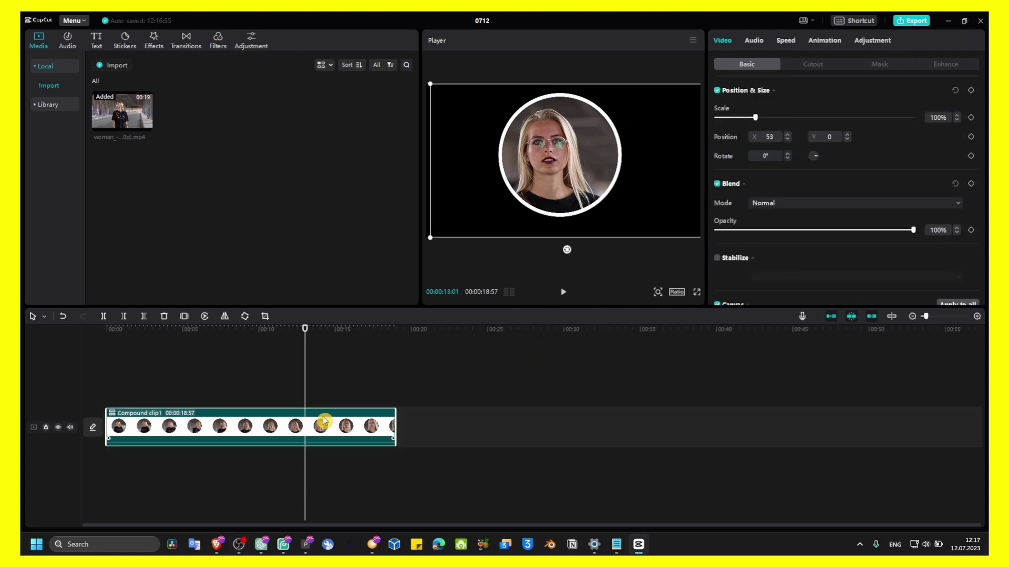
pyautogui.press('Delete')
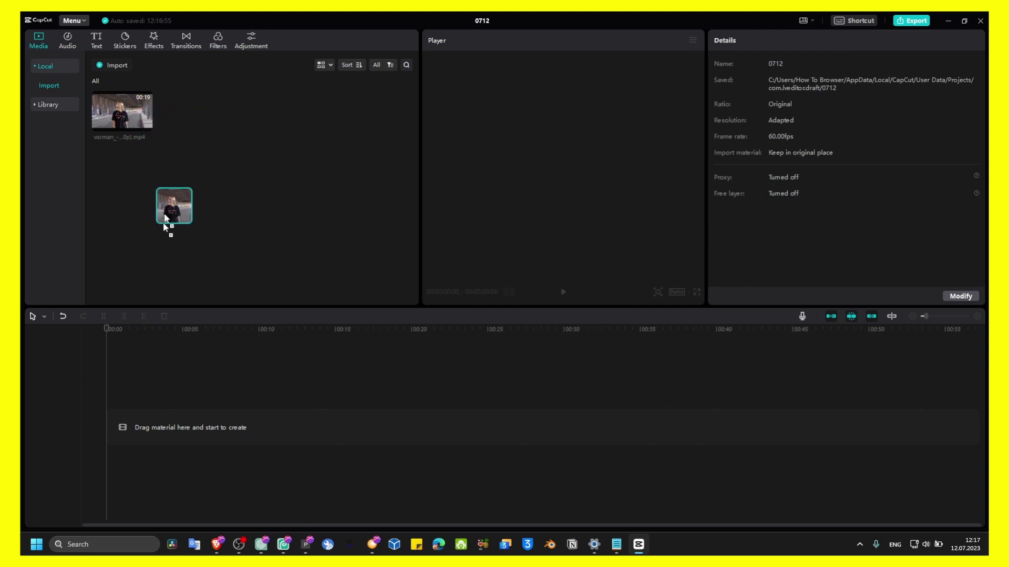
# Step: Place the woman video on the empty timeline and move the playhead to about 5 seconds
pyautogui.moveTo(124, 112); pyautogui.dragTo(131, 408)
pyautogui.click(156, 355)
pyautogui.click(192, 382)
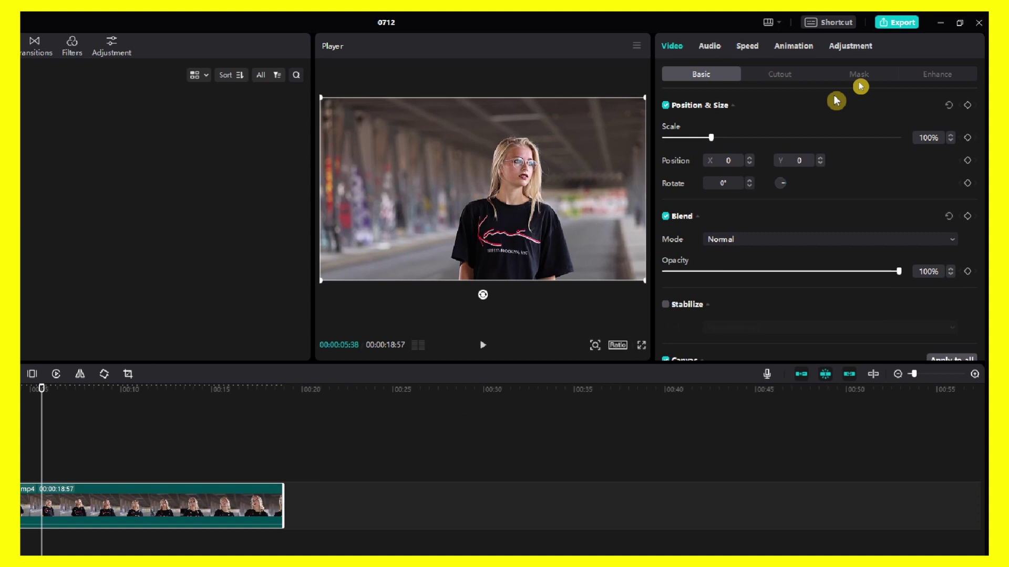
# Step: Apply a Circle mask and position it around the woman's head and shoulders
pyautogui.click(855, 74)
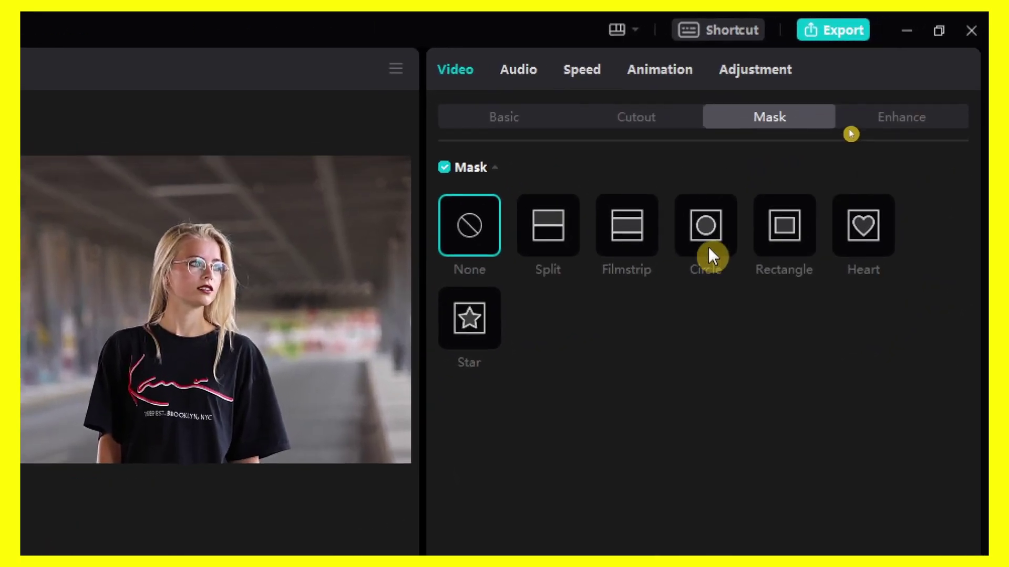
pyautogui.click(708, 247)
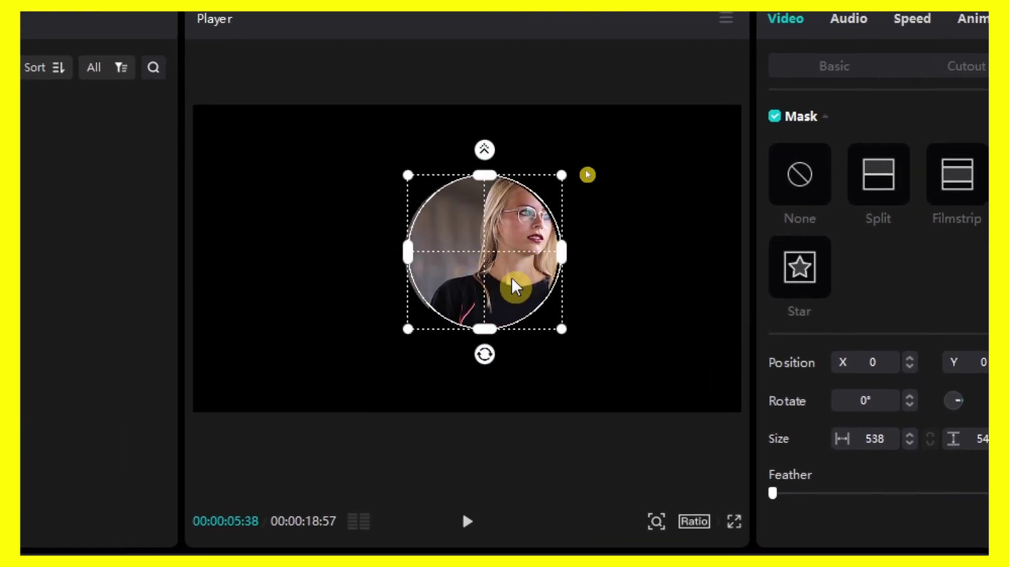
pyautogui.moveTo(512, 278); pyautogui.dragTo(544, 323)
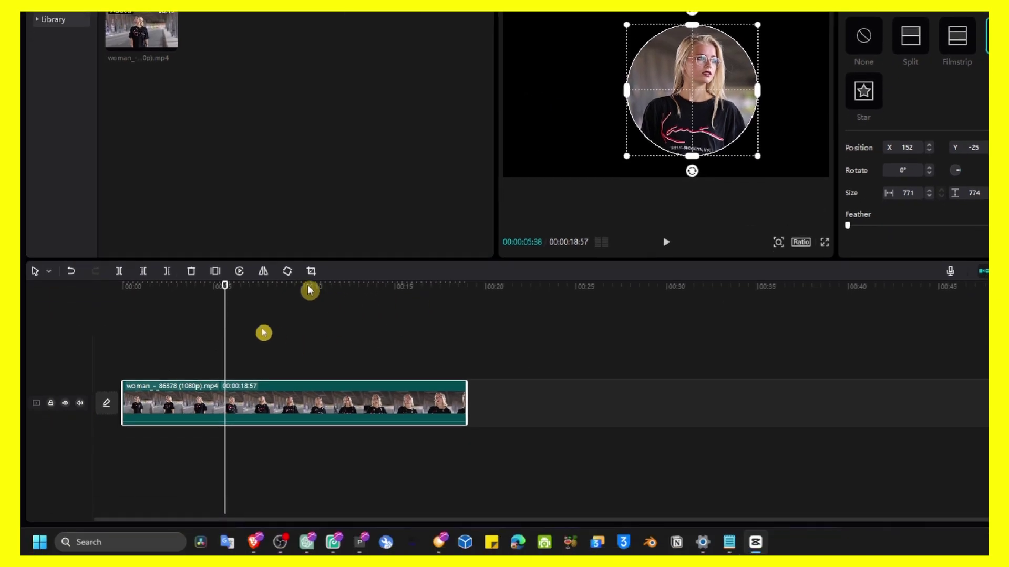
# Step: Split the clip near 10 seconds and delete the second part
pyautogui.click(288, 288)
pyautogui.moveTo(287, 287)
pyautogui.mouseDown()
pyautogui.moveTo(140, 288)
pyautogui.moveTo(310, 288)
pyautogui.mouseUp()
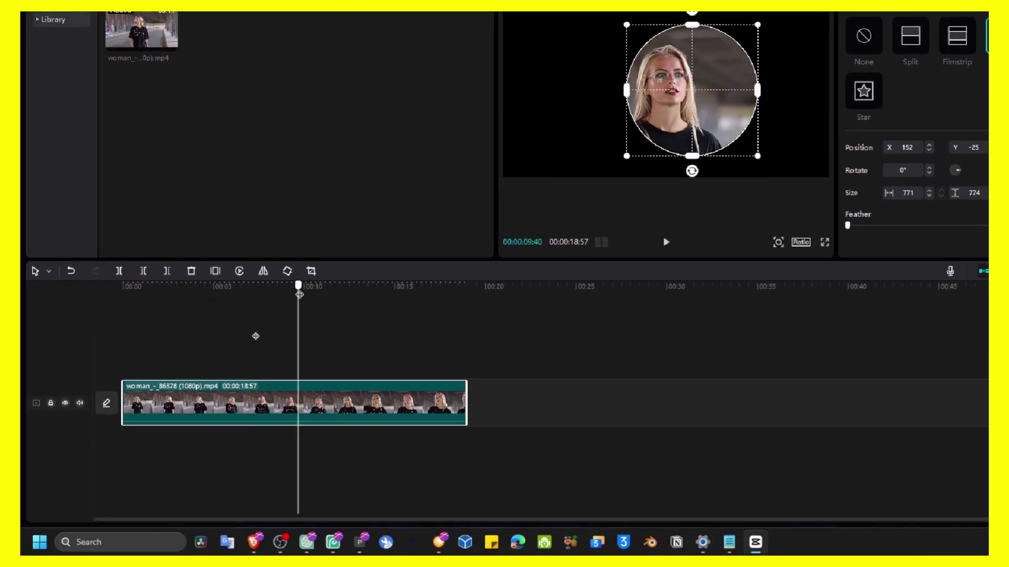
pyautogui.click(321, 407)
pyautogui.hotkey('ctrl', 'b')
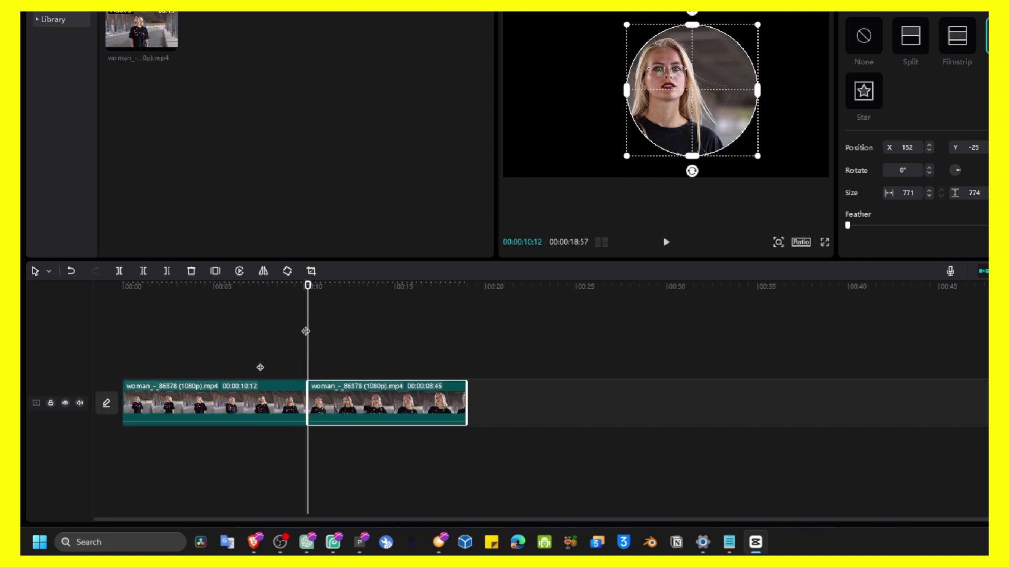
pyautogui.press('Delete')
# Step: Re-centre the circular mask vertically on the woman at Y 0
pyautogui.moveTo(308, 288); pyautogui.dragTo(218, 288)
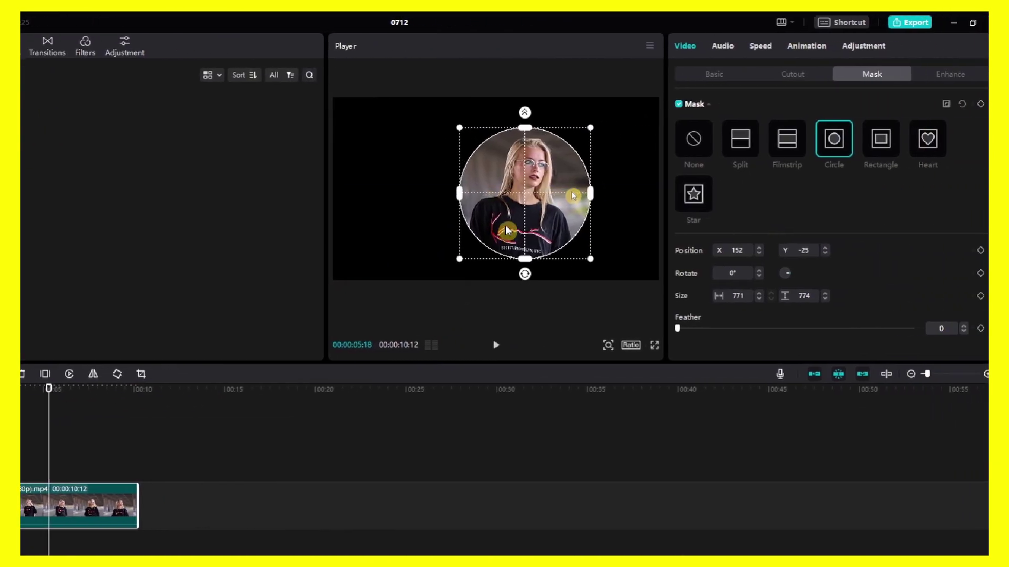
pyautogui.moveTo(569, 262); pyautogui.dragTo(564, 256)
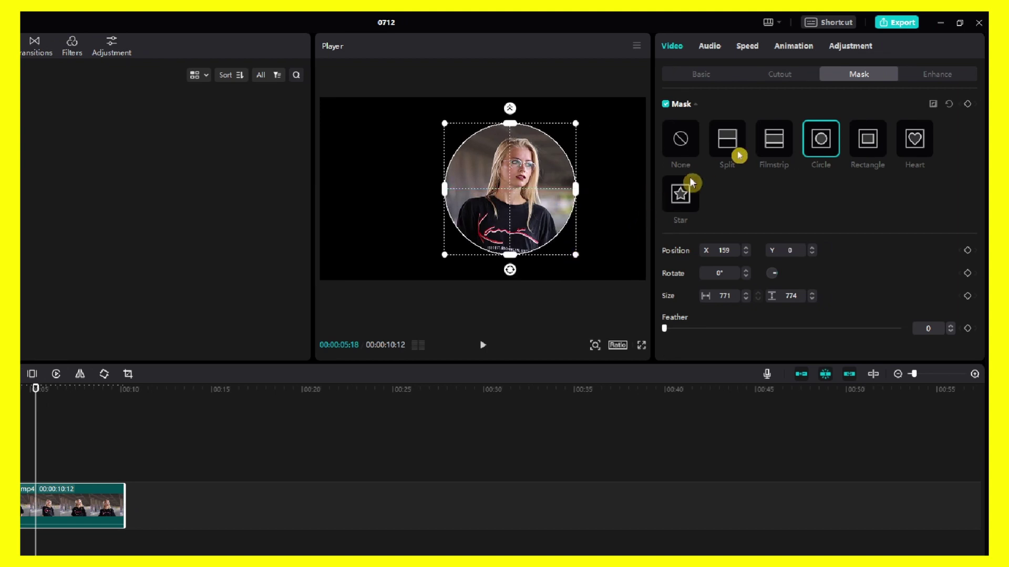
pyautogui.click(700, 74)
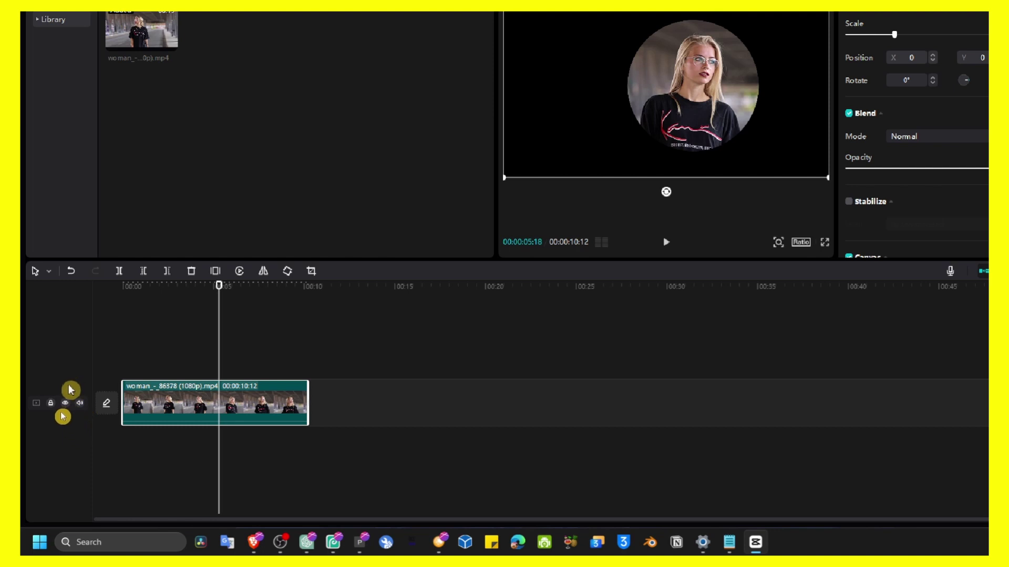
# Step: Move the clip up a track and set its canvas to a solid white colour
pyautogui.moveTo(169, 405)
pyautogui.mouseDown()
pyautogui.moveTo(180, 366)
pyautogui.moveTo(155, 411)
pyautogui.mouseUp()
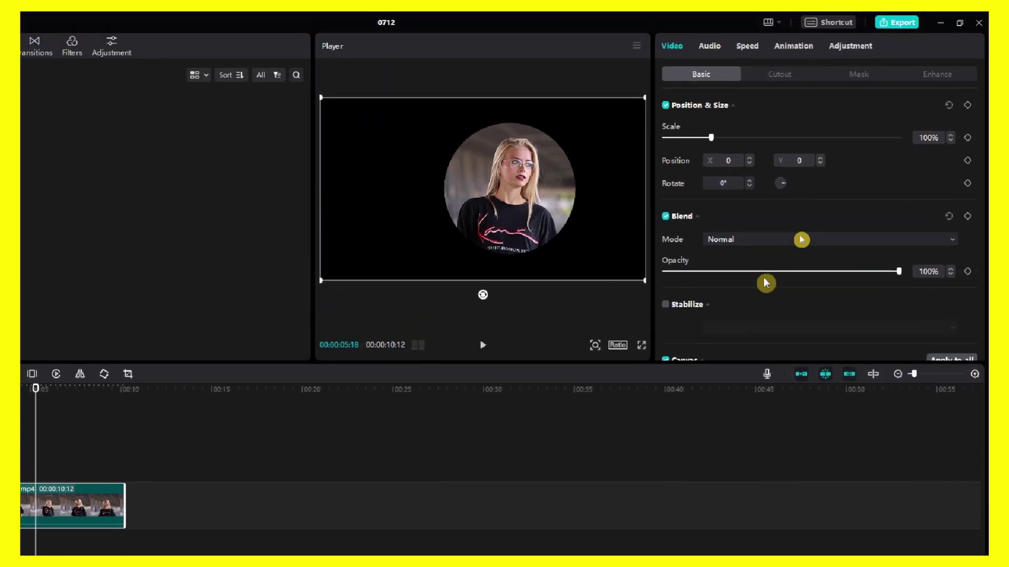
pyautogui.scroll(-3, 765, 282)
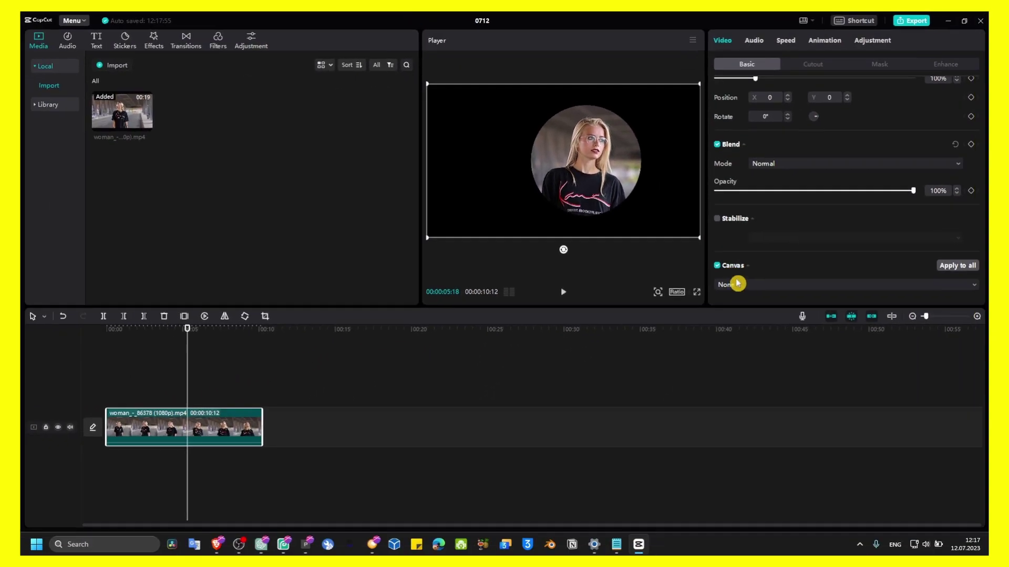
pyautogui.click(741, 285)
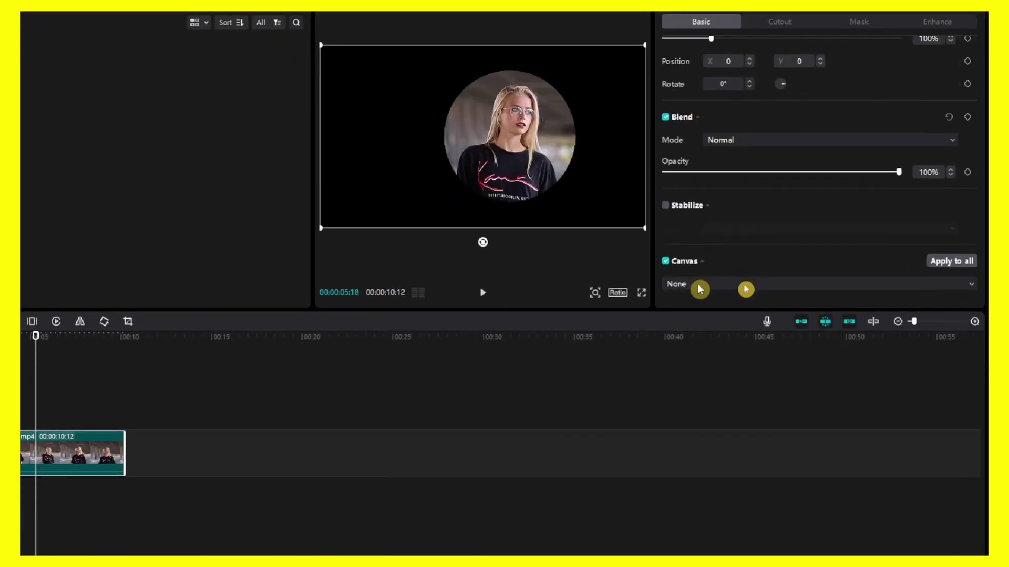
pyautogui.click(741, 286)
pyautogui.click(702, 316)
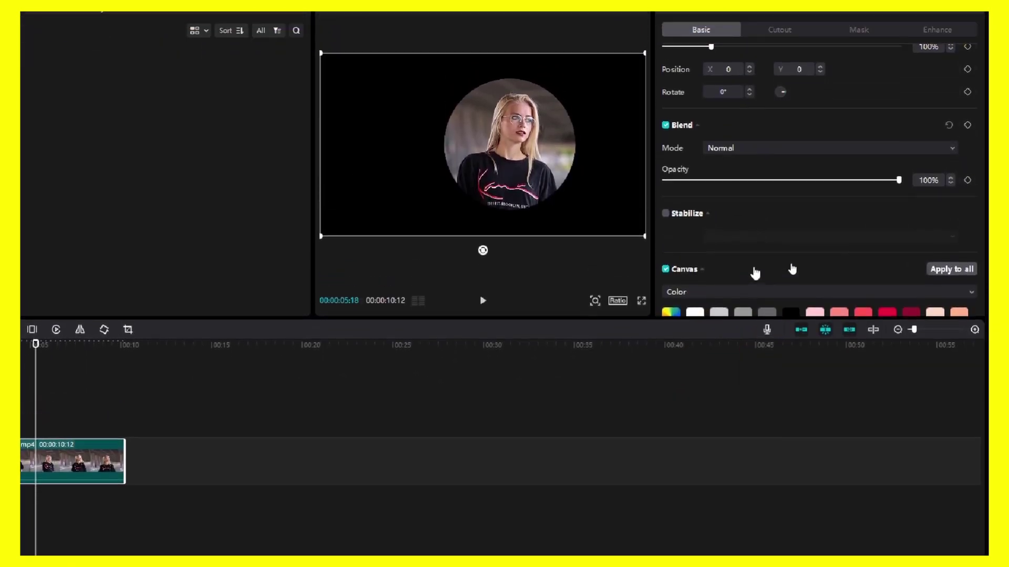
pyautogui.scroll(-3, 741, 264)
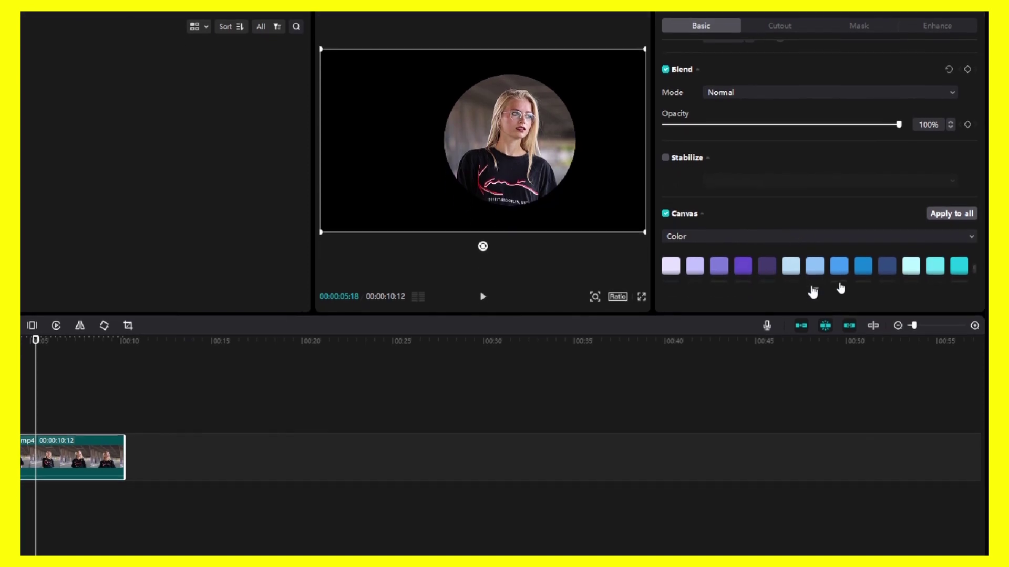
pyautogui.click(814, 292)
pyautogui.click(698, 296)
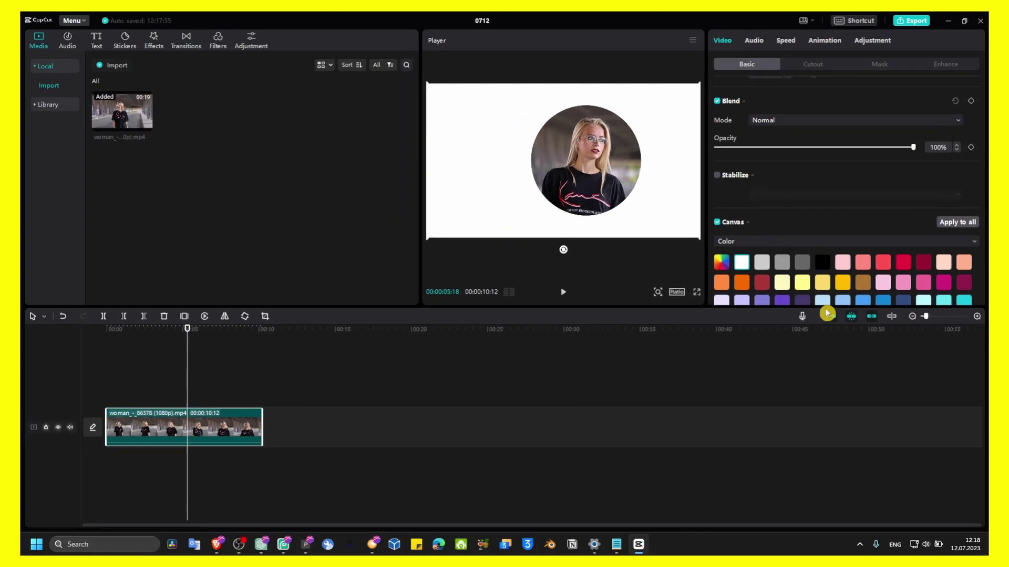
pyautogui.scroll(4, 788, 213)
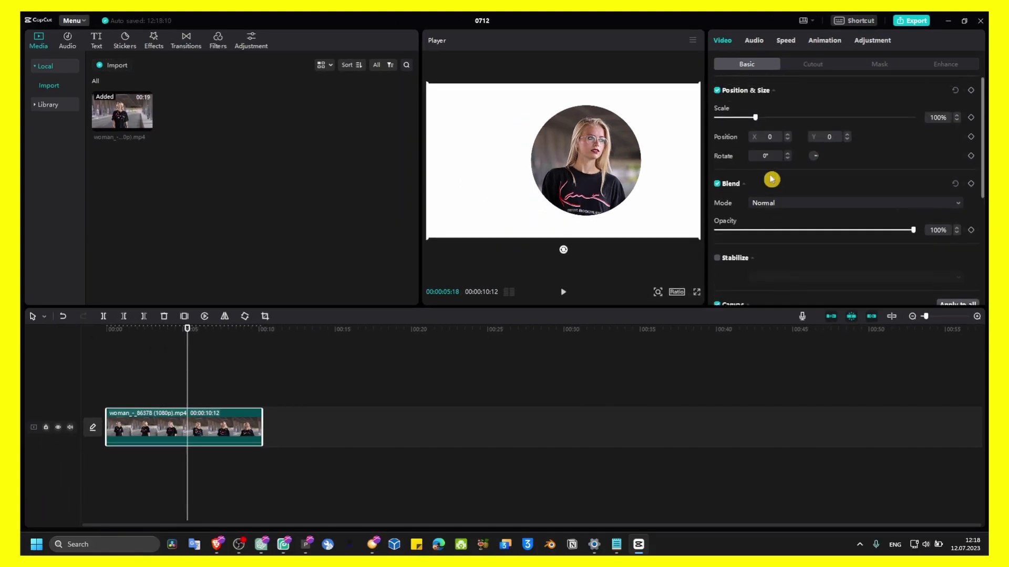
# Step: Make the clip a compound clip and size a Circle mask to show a white ring border
pyautogui.rightClick(217, 424)
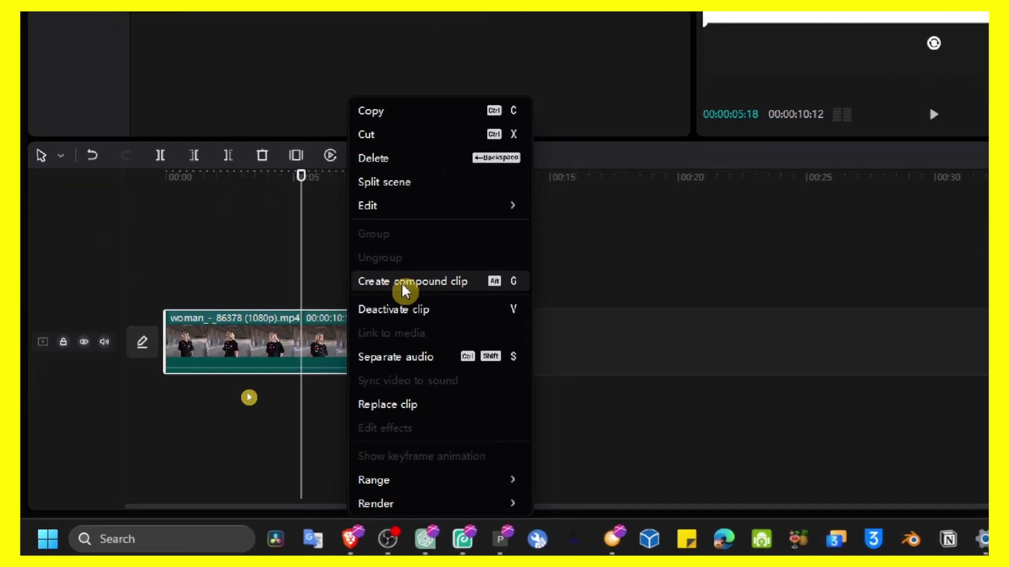
pyautogui.click(340, 323)
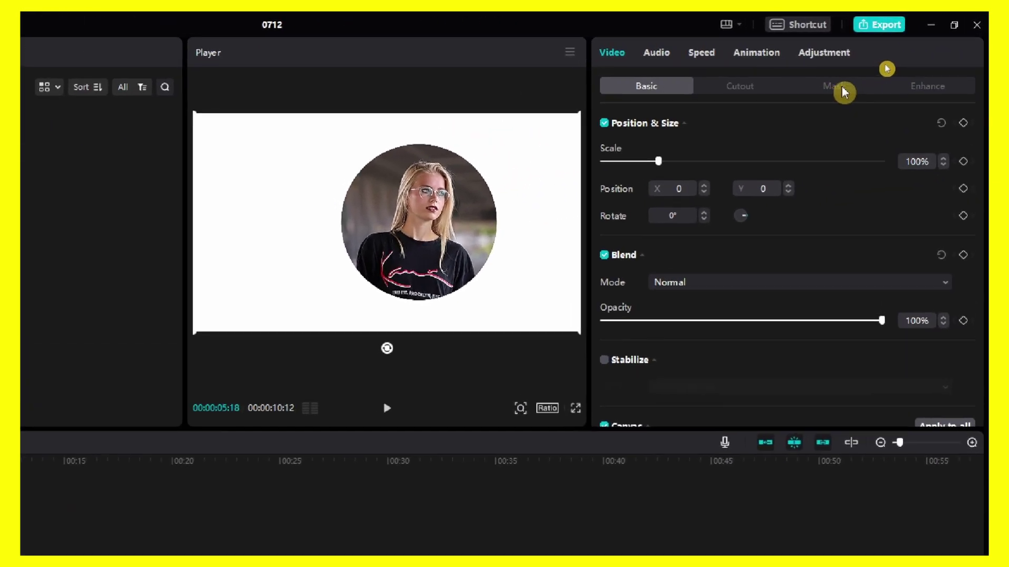
pyautogui.click(844, 86)
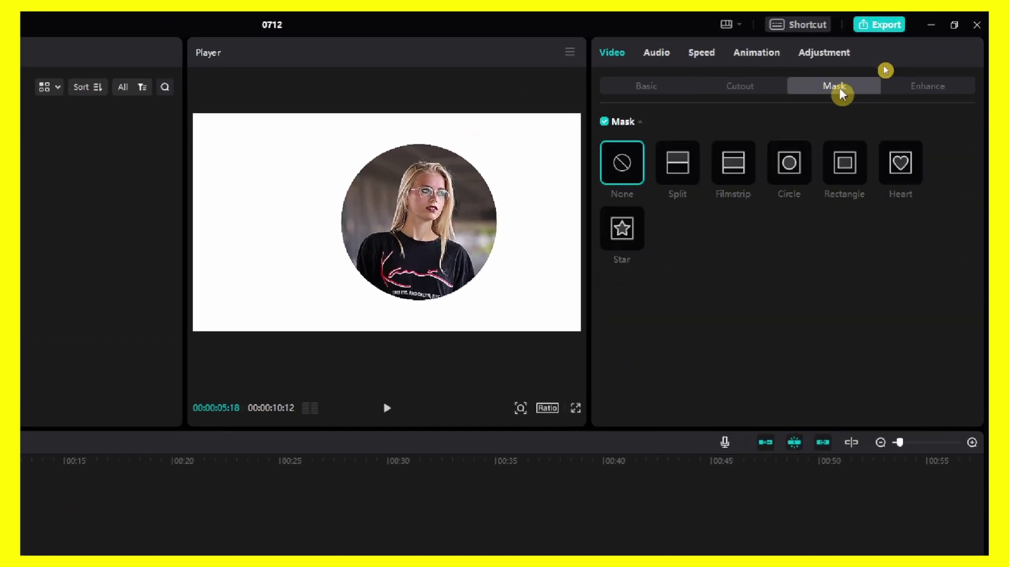
pyautogui.click(789, 163)
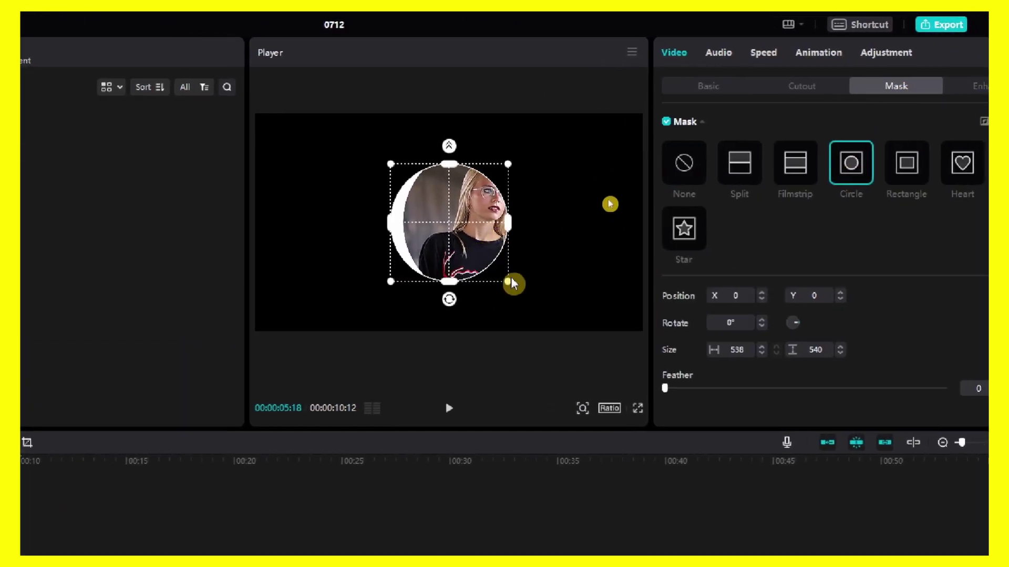
pyautogui.moveTo(509, 281)
pyautogui.mouseDown()
pyautogui.moveTo(551, 296)
pyautogui.moveTo(511, 291)
pyautogui.mouseUp()
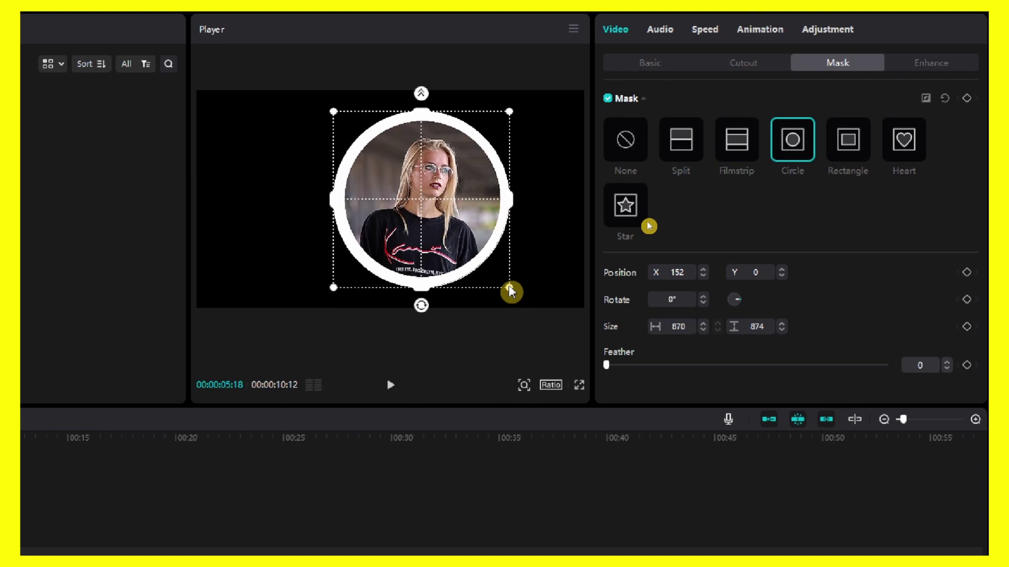
pyautogui.moveTo(511, 291); pyautogui.dragTo(500, 279)
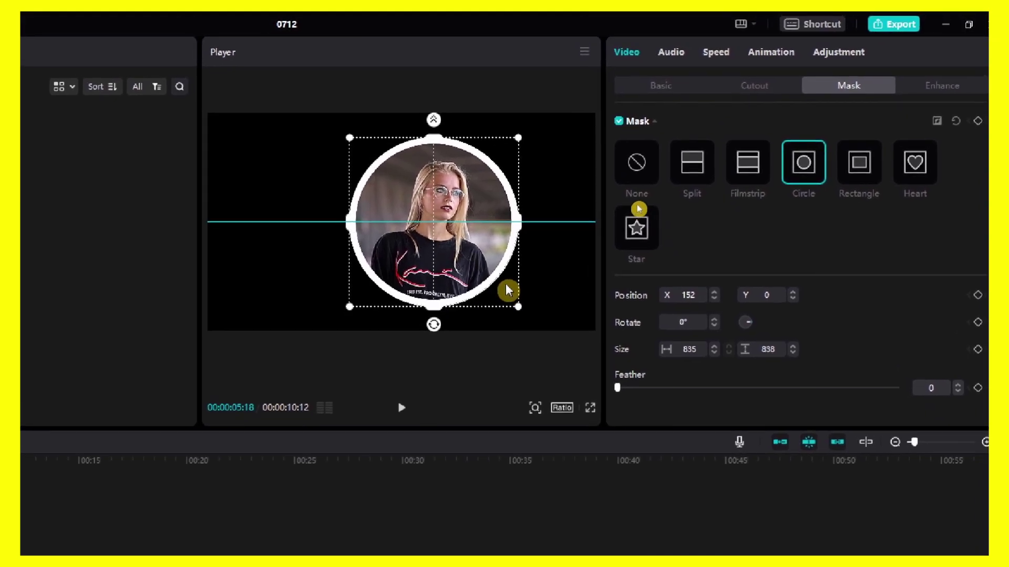
pyautogui.moveTo(507, 290); pyautogui.dragTo(508, 291)
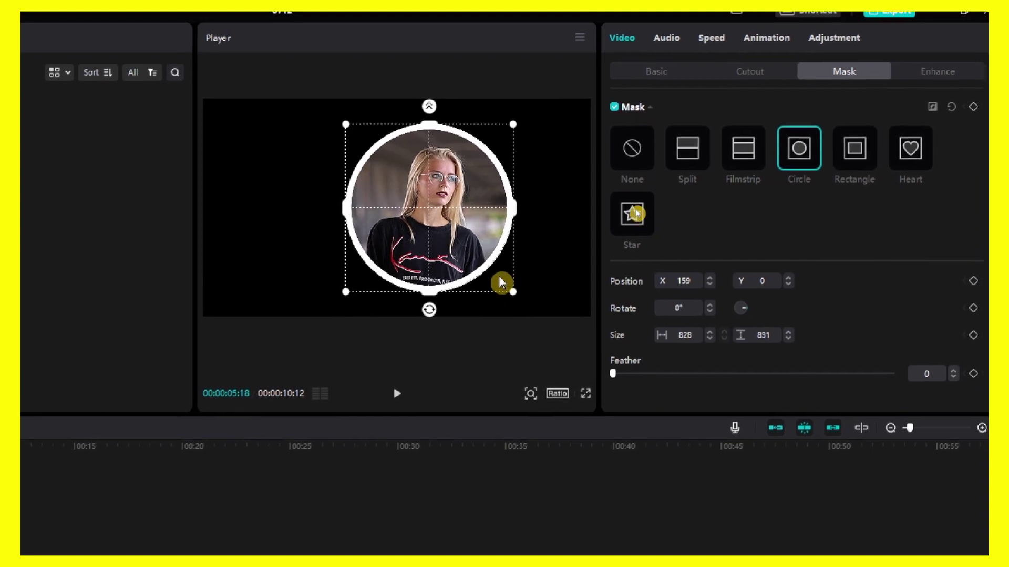
# Step: Scale the ringed circle to 59% and move it into the bottom-right corner
pyautogui.click(662, 79)
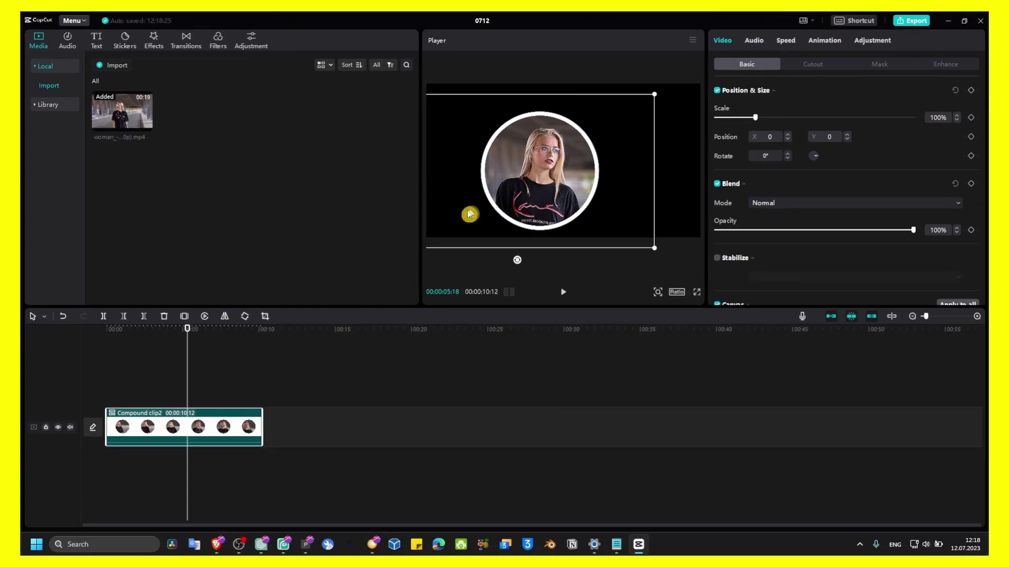
pyautogui.moveTo(552, 260)
pyautogui.mouseDown()
pyautogui.moveTo(471, 205)
pyautogui.moveTo(418, 192)
pyautogui.mouseUp()
pyautogui.moveTo(592, 226)
pyautogui.mouseDown()
pyautogui.moveTo(658, 212)
pyautogui.moveTo(617, 239)
pyautogui.mouseUp()
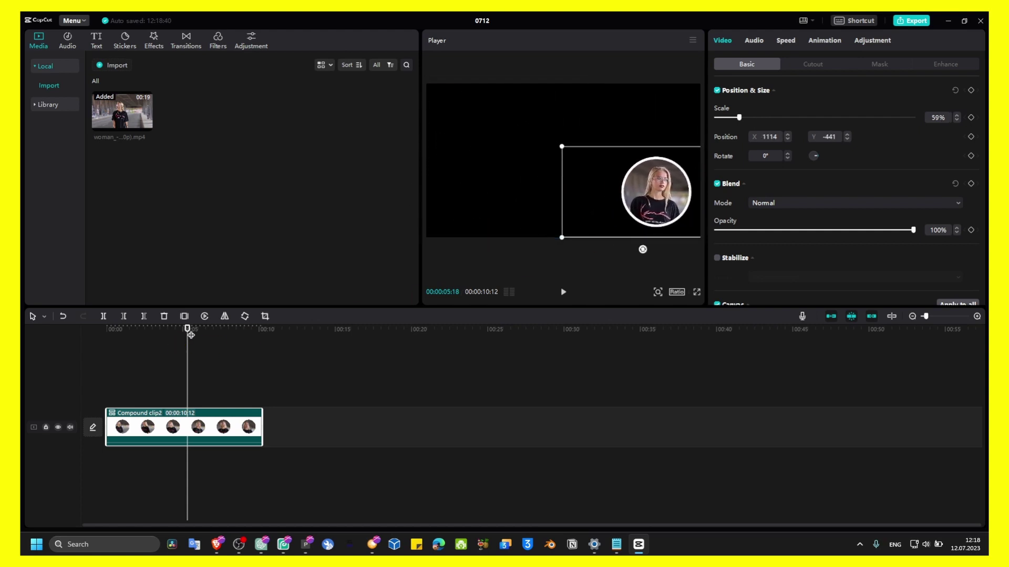
# Step: Add a full-frame copy of the video on the main track beneath the circle overlay
pyautogui.moveTo(189, 331)
pyautogui.mouseDown()
pyautogui.moveTo(206, 335)
pyautogui.moveTo(158, 337)
pyautogui.moveTo(222, 344)
pyautogui.mouseUp()
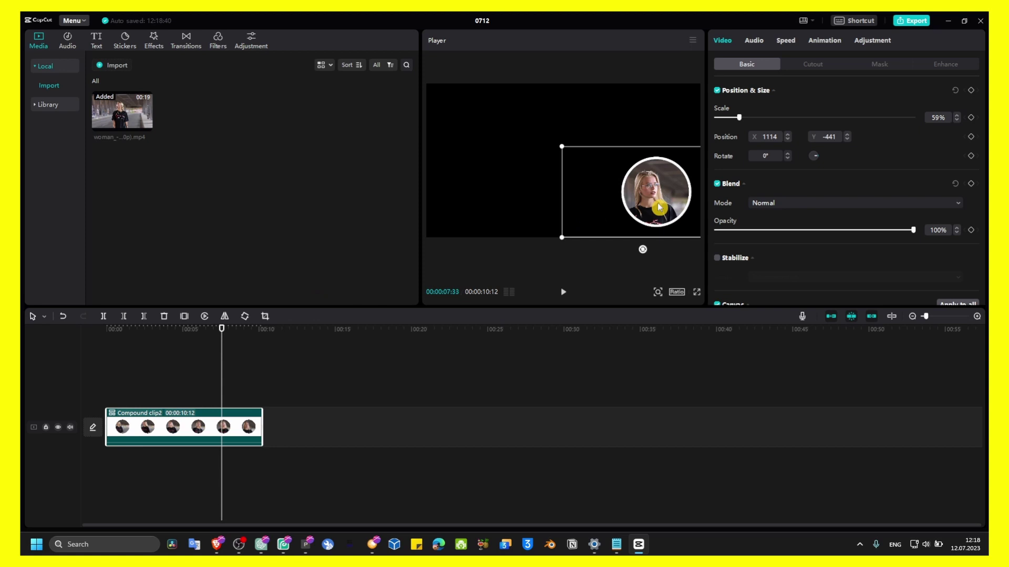
pyautogui.click(511, 119)
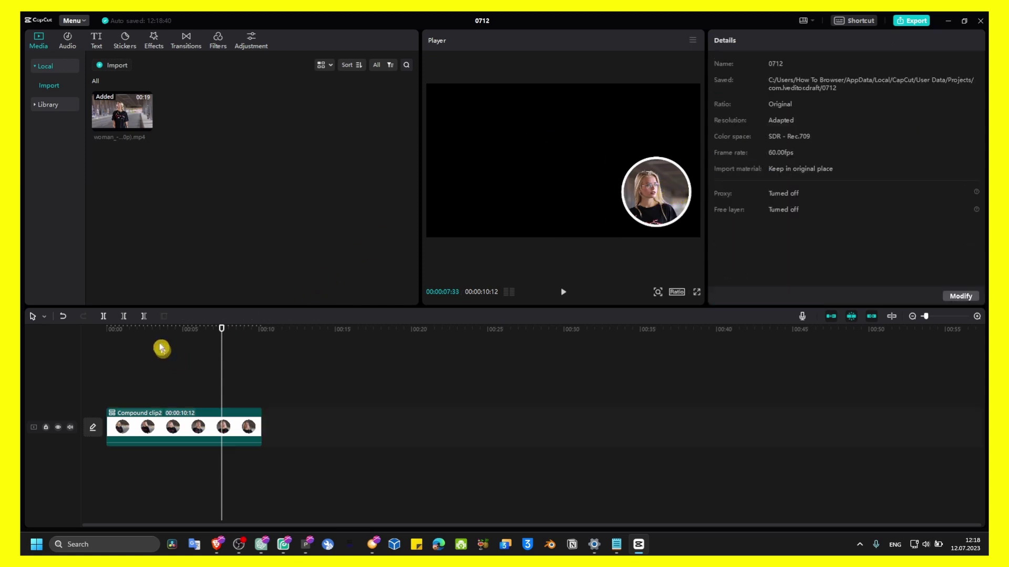
pyautogui.moveTo(130, 114); pyautogui.dragTo(138, 382)
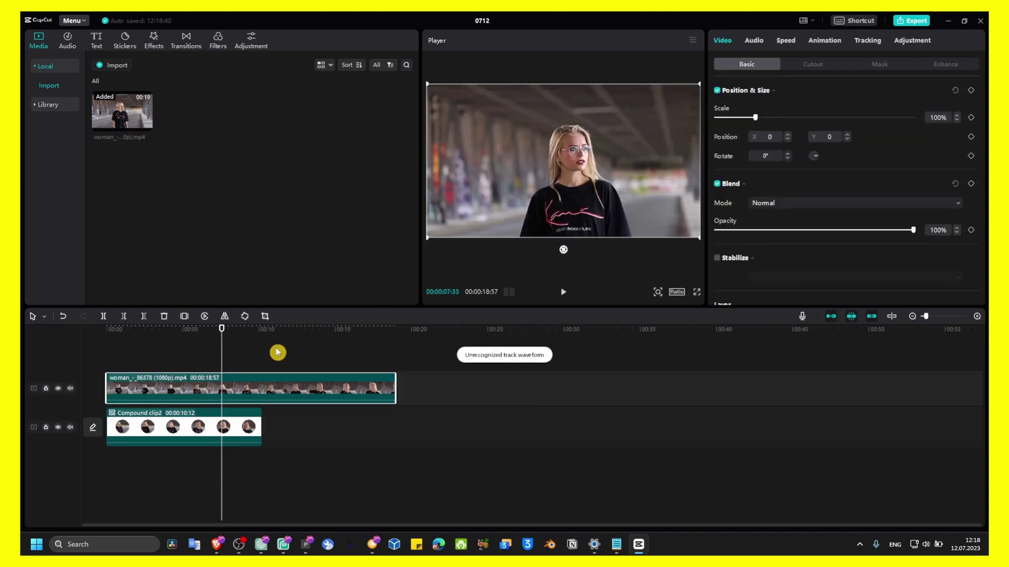
pyautogui.moveTo(237, 423); pyautogui.dragTo(233, 384)
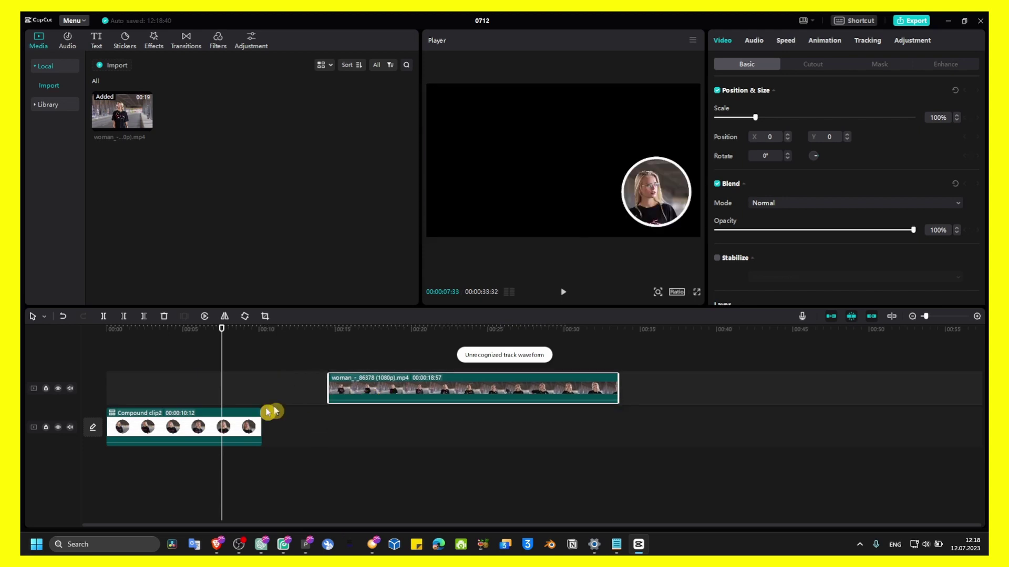
pyautogui.moveTo(347, 387); pyautogui.dragTo(158, 428)
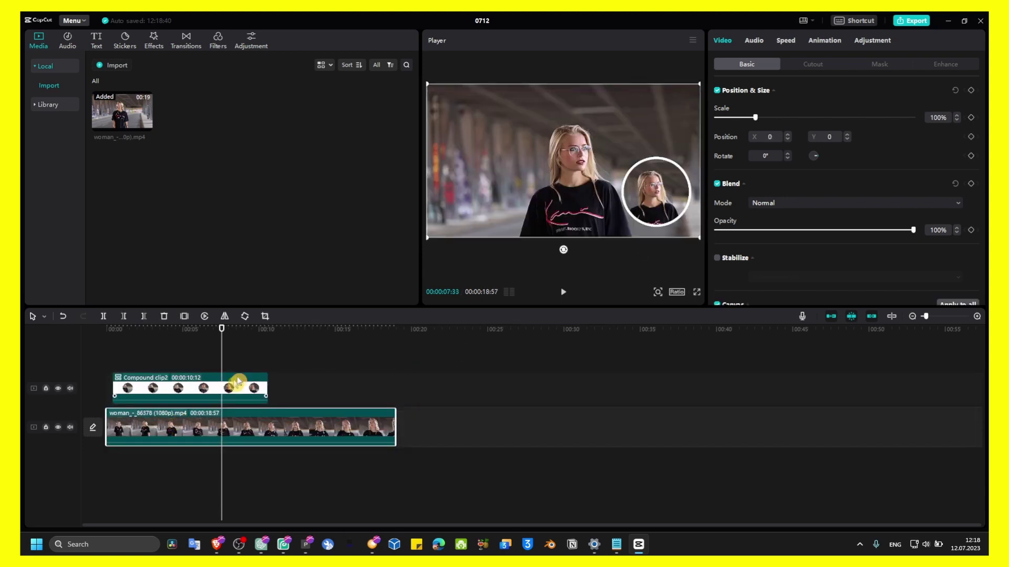